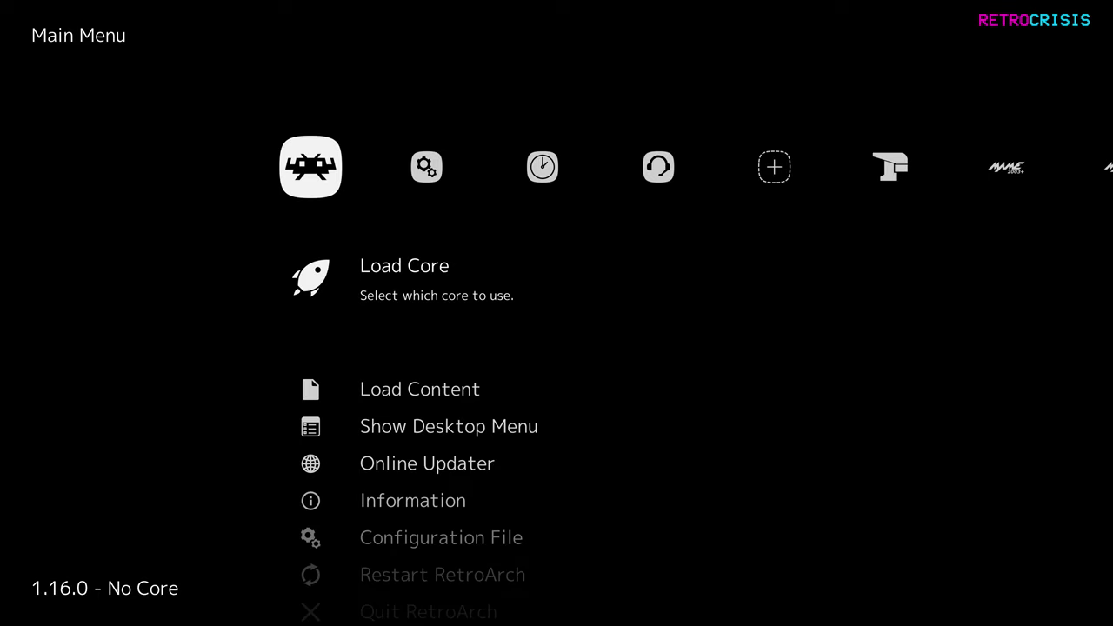
Go to Settings > User Interface > Appearance and select Primary Thumbnail, currently set to Boxart.
{"action": "key", "text": "Right"}
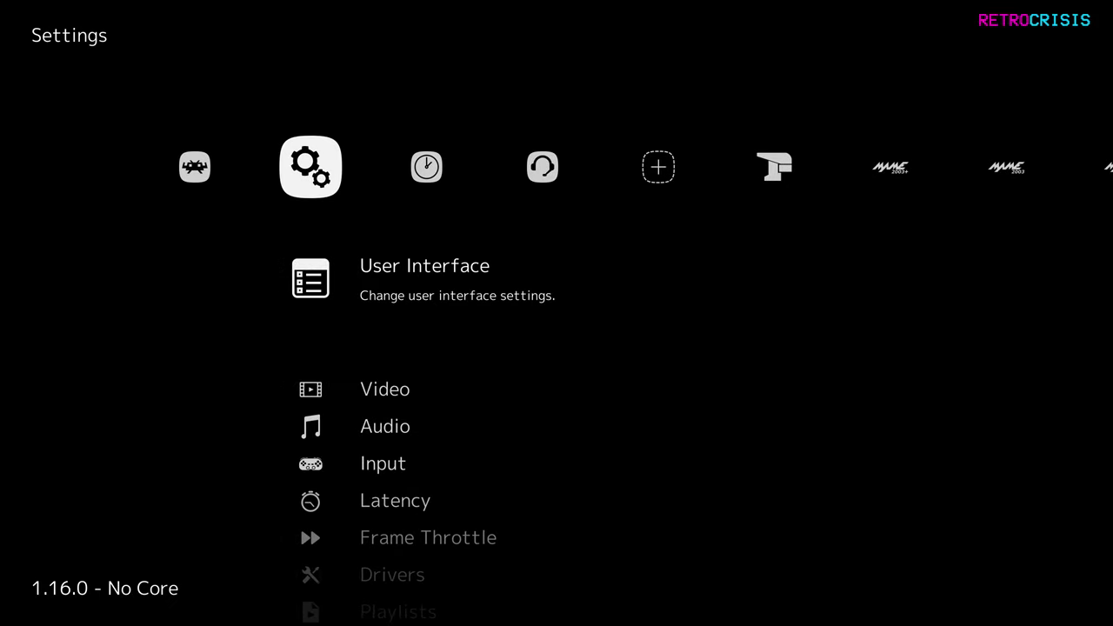
{"action": "key", "text": "Return"}
{"action": "key", "text": "Down"}
{"action": "key", "text": "Down"}
{"action": "key", "text": "Down"}
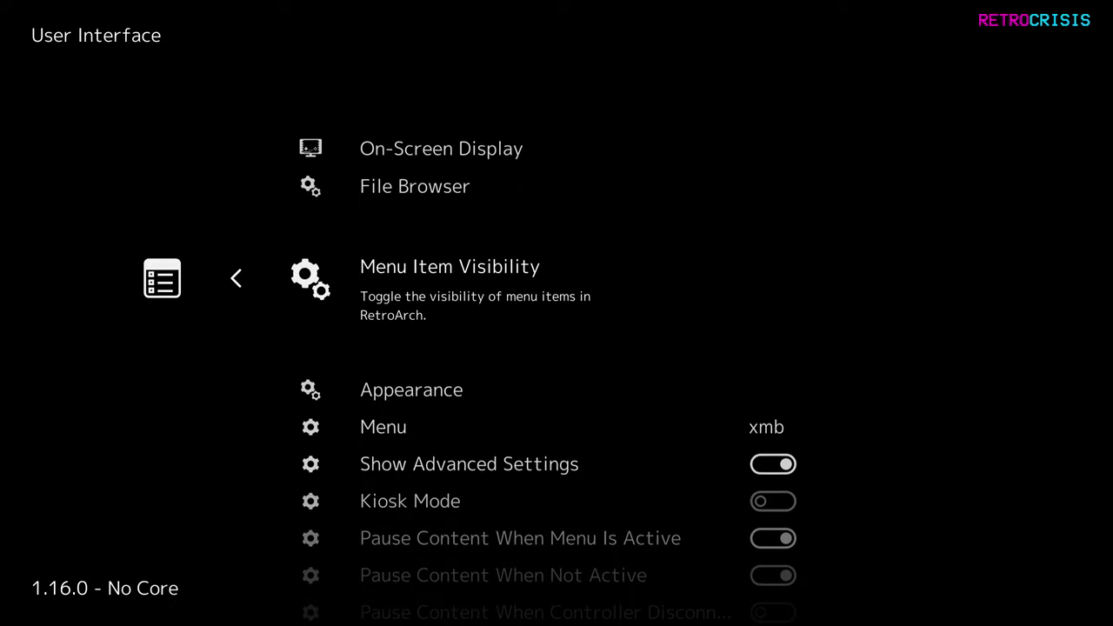
{"action": "key", "text": "Return"}
{"action": "key", "text": "Down"}
{"action": "key", "text": "Down"}
{"action": "key", "text": "Down"}
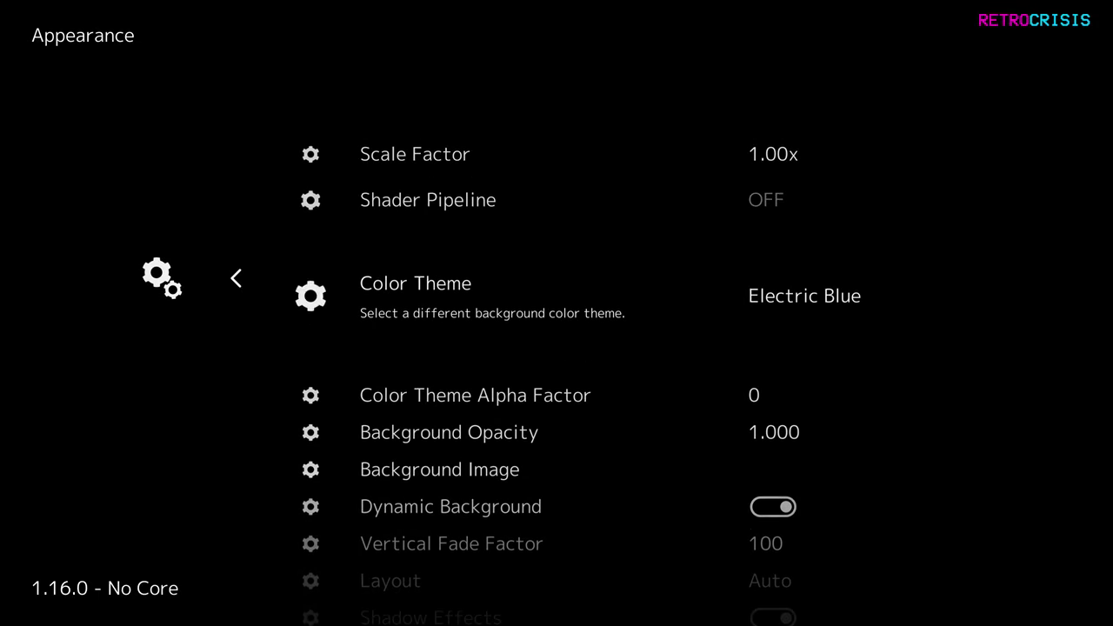
{"action": "key", "text": "Down"}
{"action": "key", "text": "Down"}
{"action": "key", "text": "Down"}
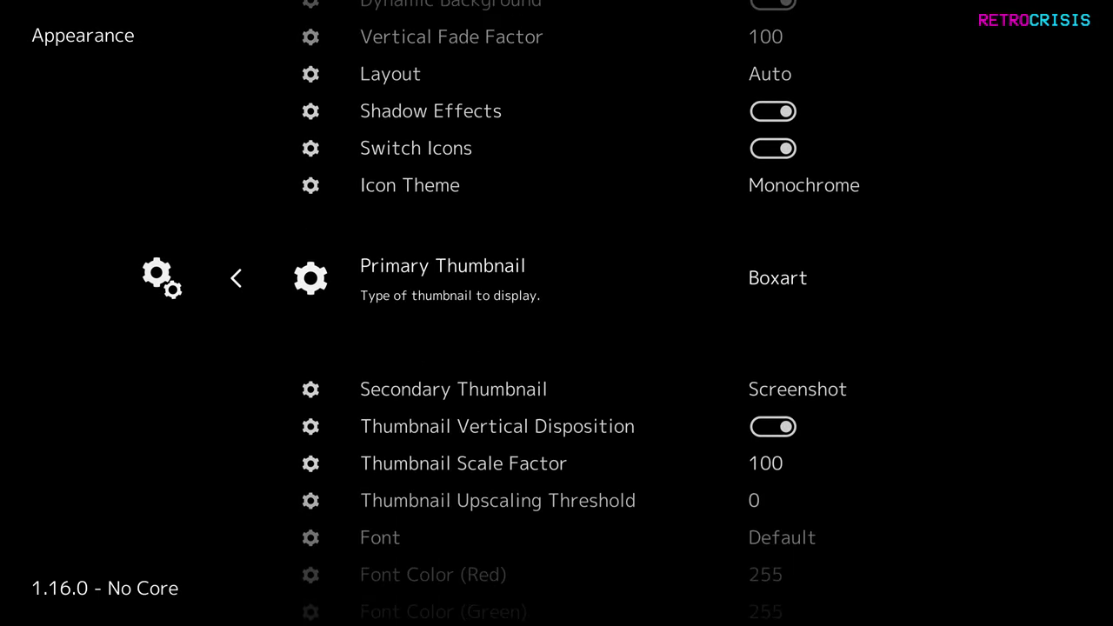
{"action": "key", "text": "Up"}
{"action": "key", "text": "Return"}
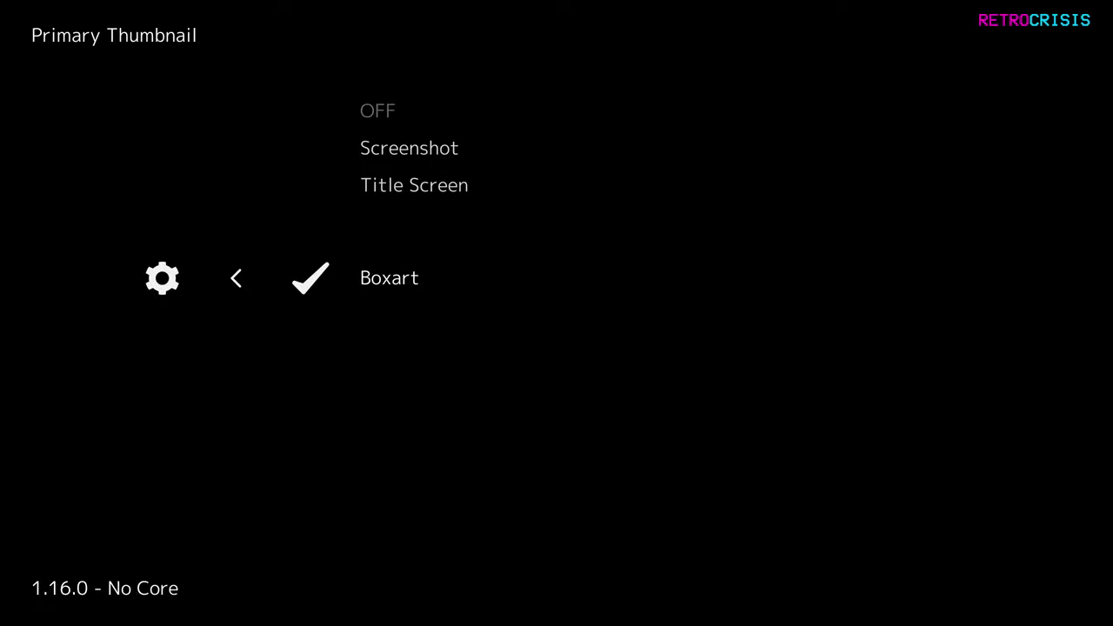
{"action": "key", "text": "Up"}
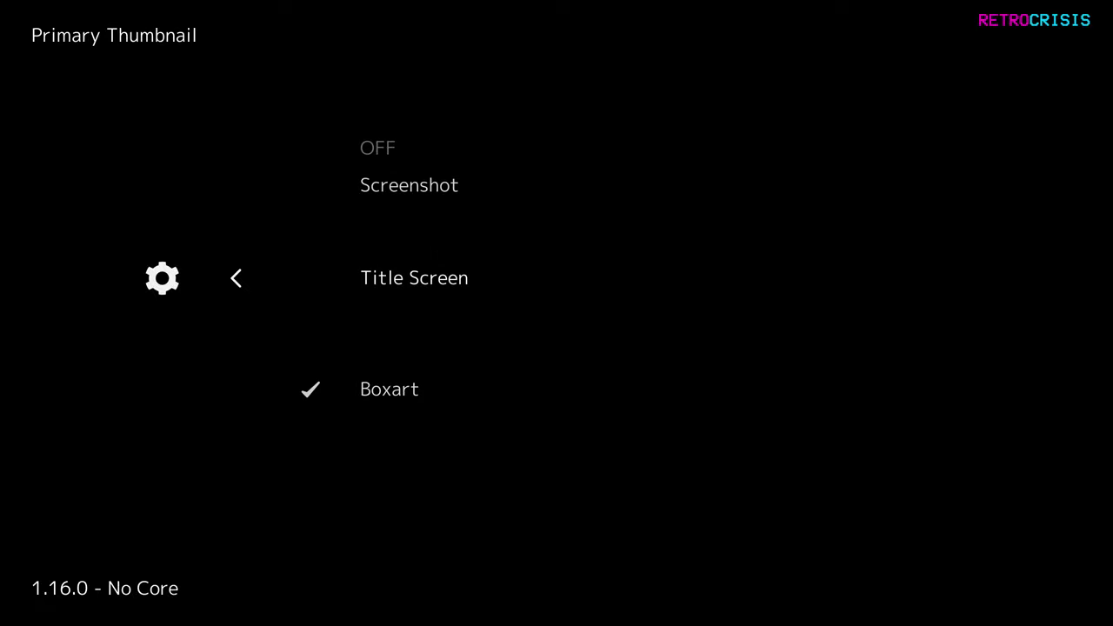
{"action": "key", "text": "Up"}
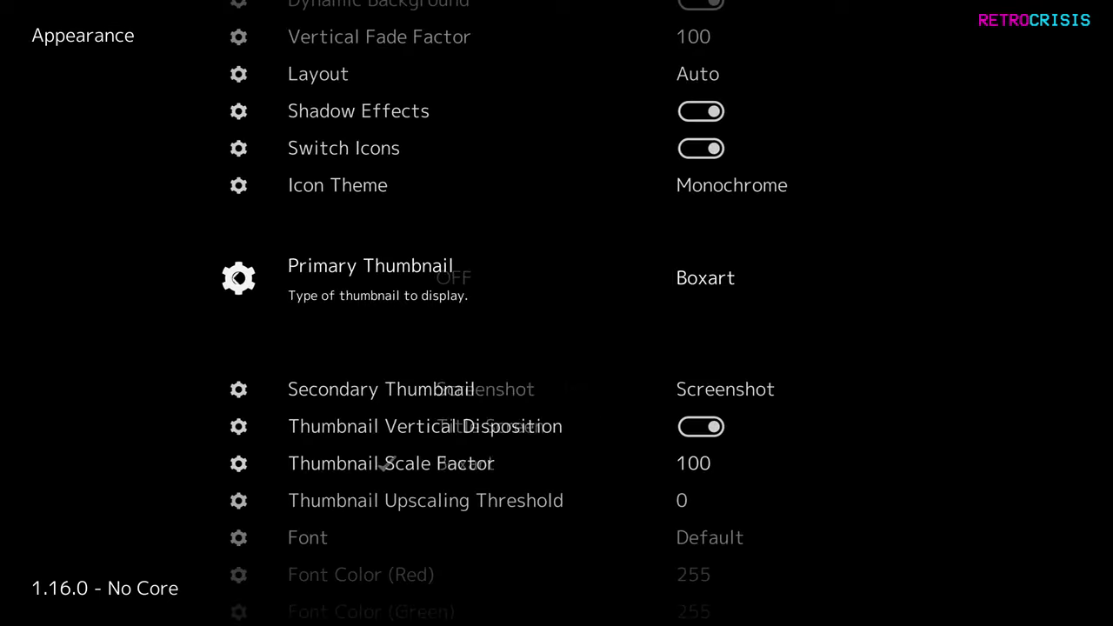
{"action": "key", "text": "Down"}
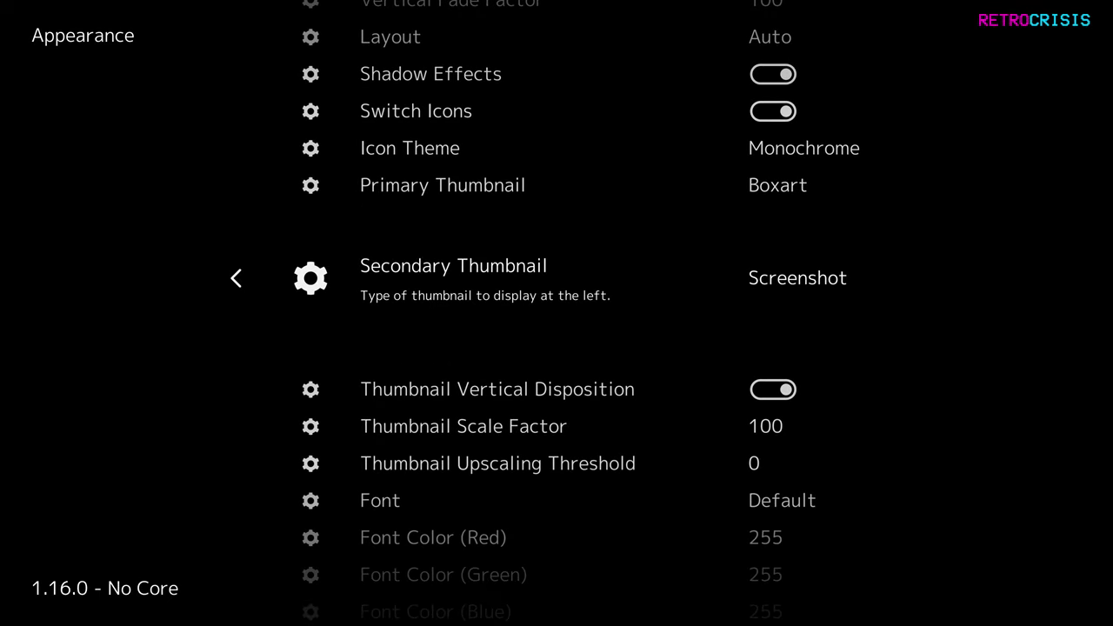
{"action": "key", "text": "Return"}
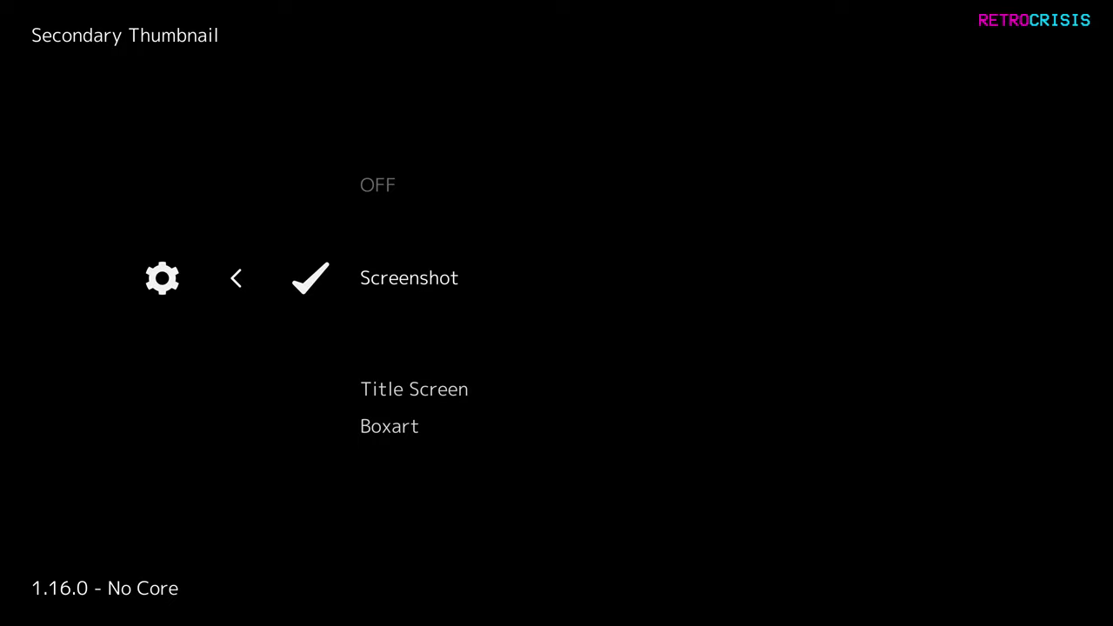
{"action": "key", "text": "BackSpace"}
{"action": "key", "text": "Up"}
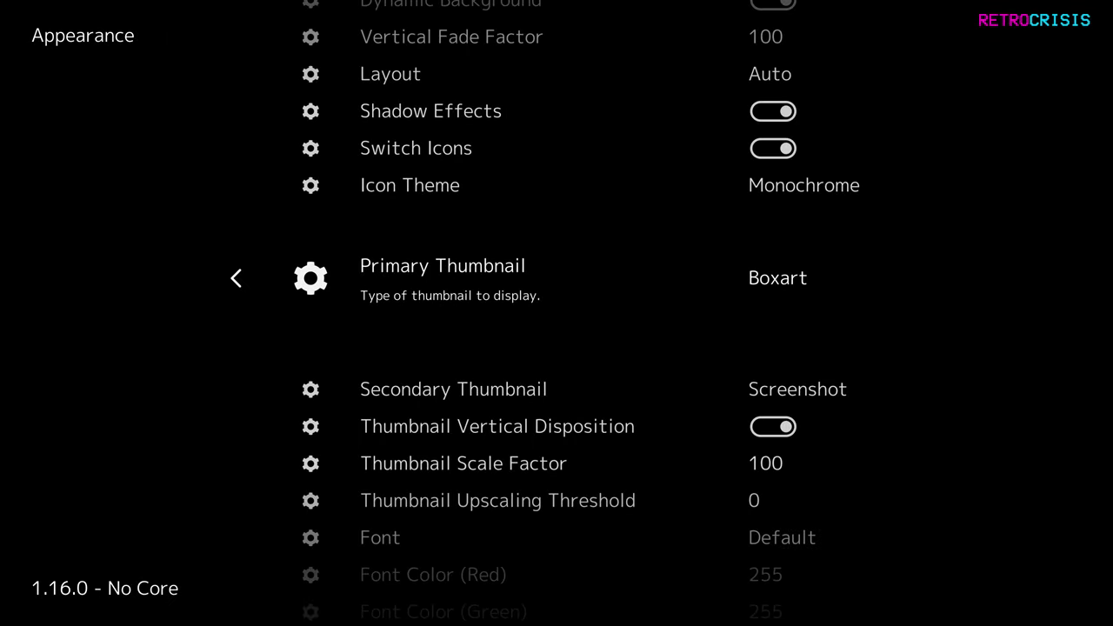
Turn on Thumbnail Vertical Disposition so the thumbnails stack vertically.
{"action": "key", "text": "Down"}
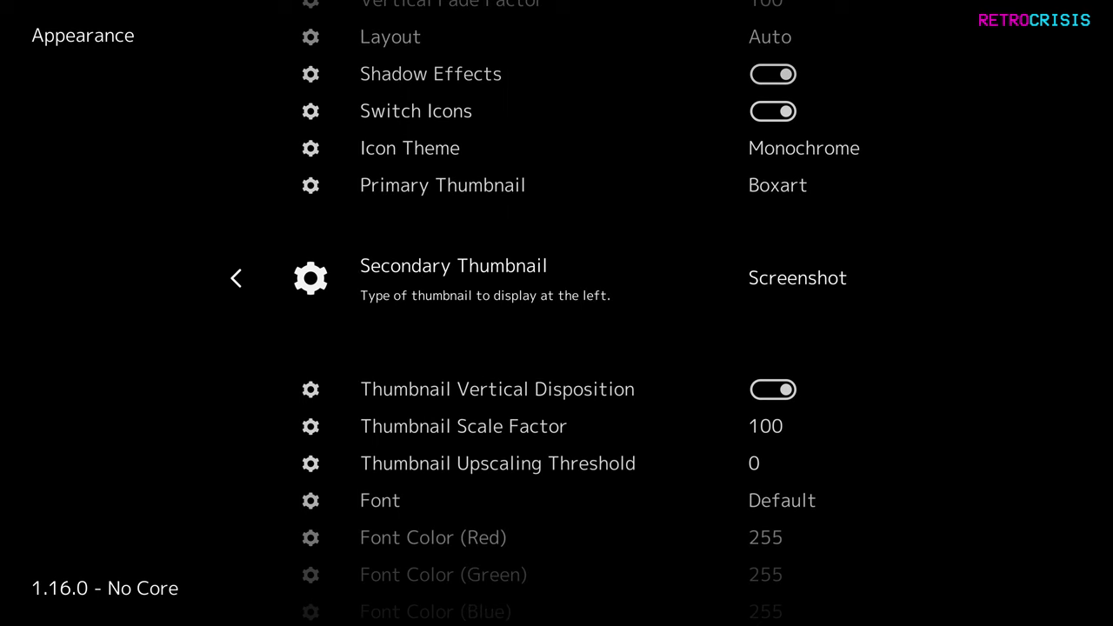
{"action": "key", "text": "Down"}
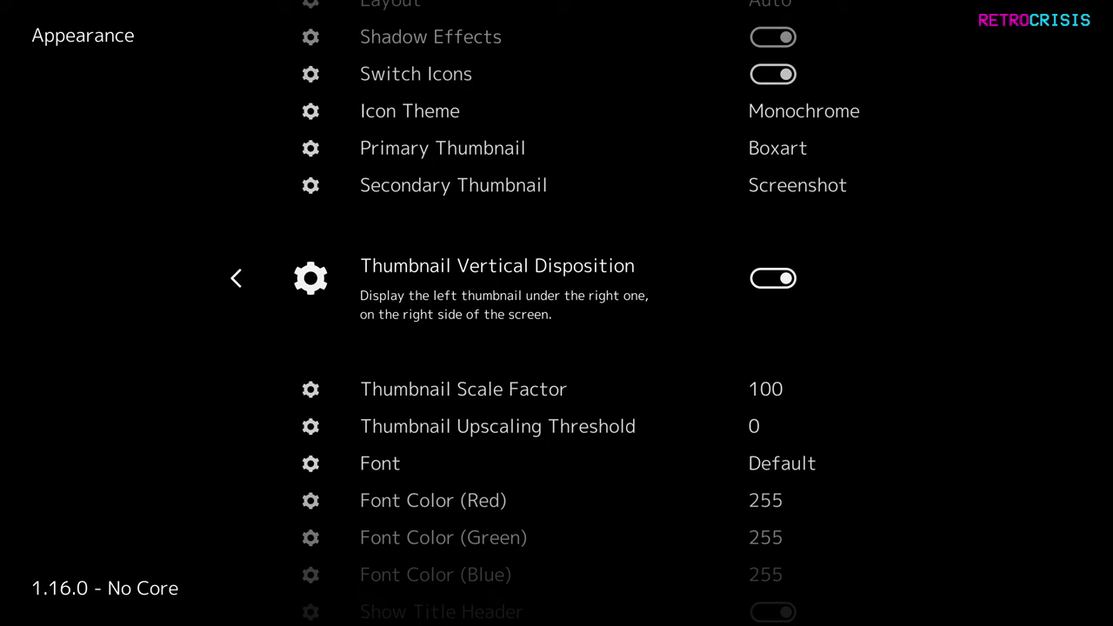
{"action": "key", "text": "Return"}
Leave Appearance settings and move across to the Super Nintendo Entertainment System playlist.
{"action": "key", "text": "BackSpace"}
{"action": "key", "text": "BackSpace"}
{"action": "key", "text": "Left"}
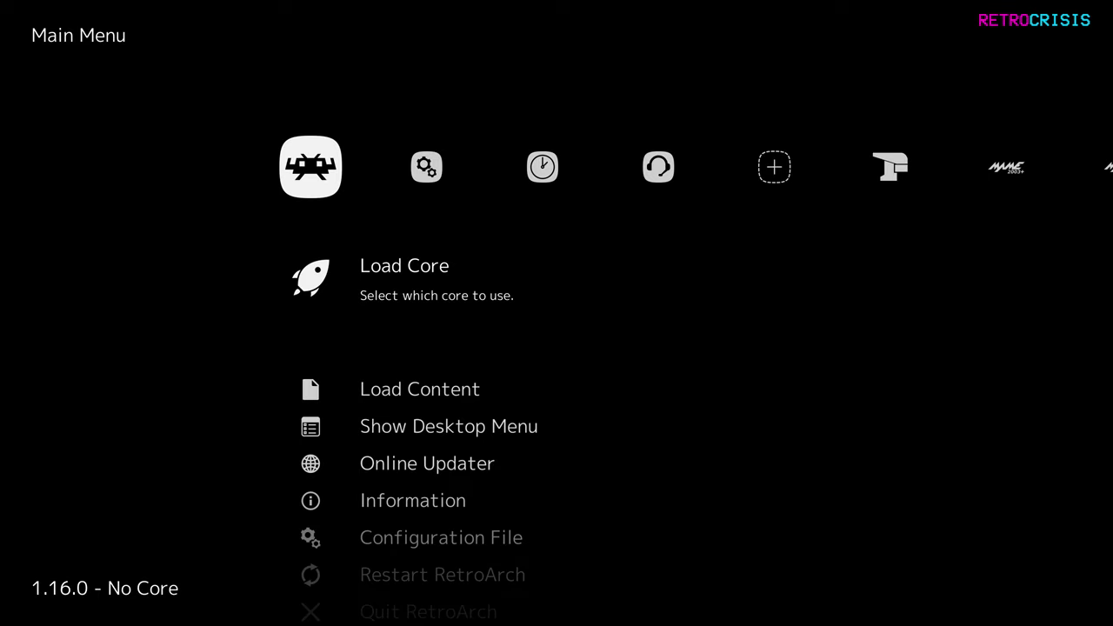
{"action": "key", "text": "Right"}
{"action": "key", "text": "Right"}
{"action": "key", "text": "Right"}
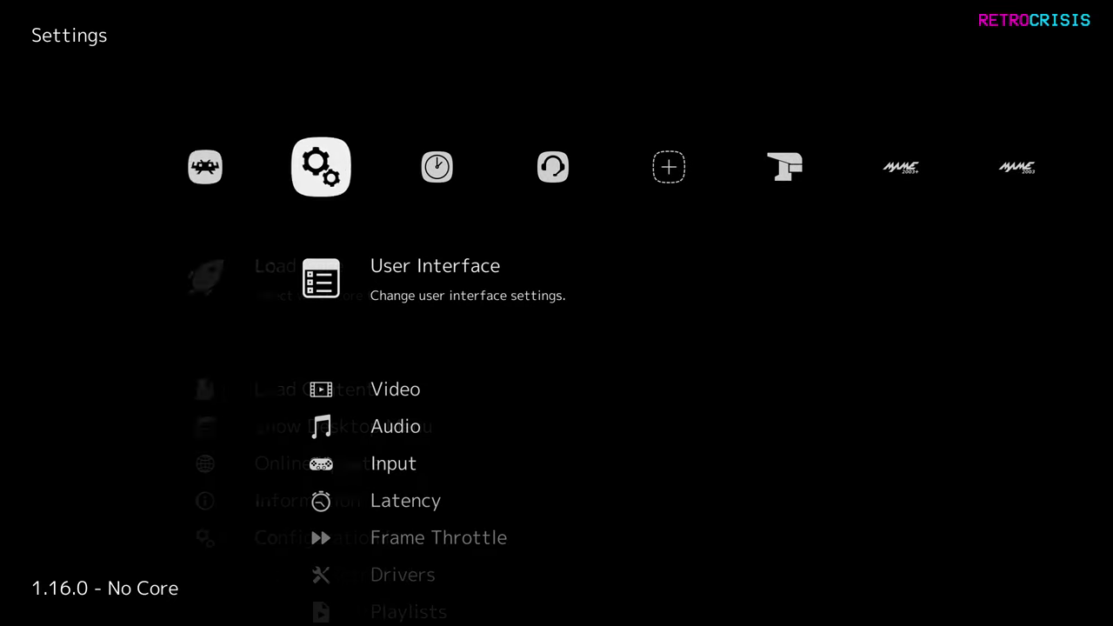
{"action": "key", "text": "Right"}
{"action": "key", "text": "Right"}
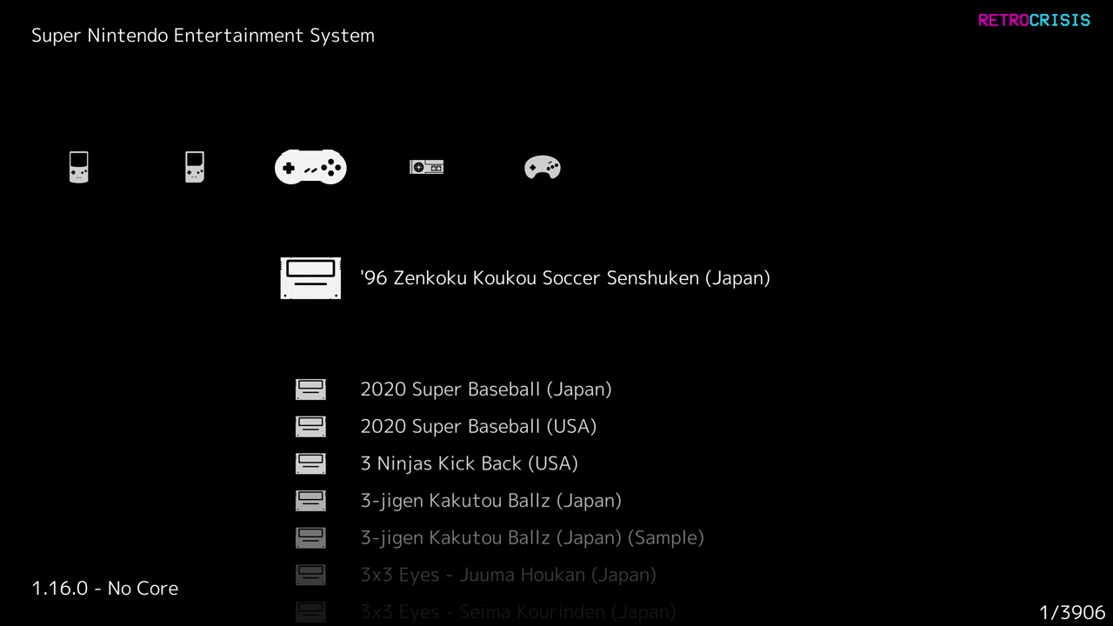
Download box art and screenshot thumbnails for '96 Zenkoku Koukou Soccer Senshuken (Japan).
{"action": "key", "text": "Return"}
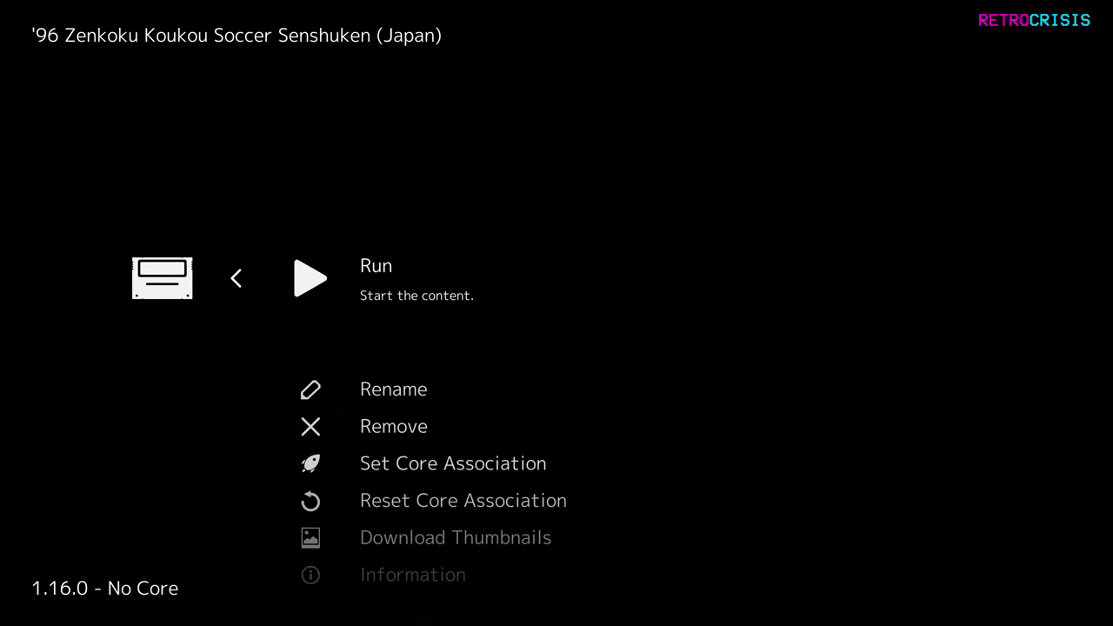
{"action": "key", "text": "Down"}
{"action": "key", "text": "Down"}
{"action": "key", "text": "Down"}
{"action": "key", "text": "Down"}
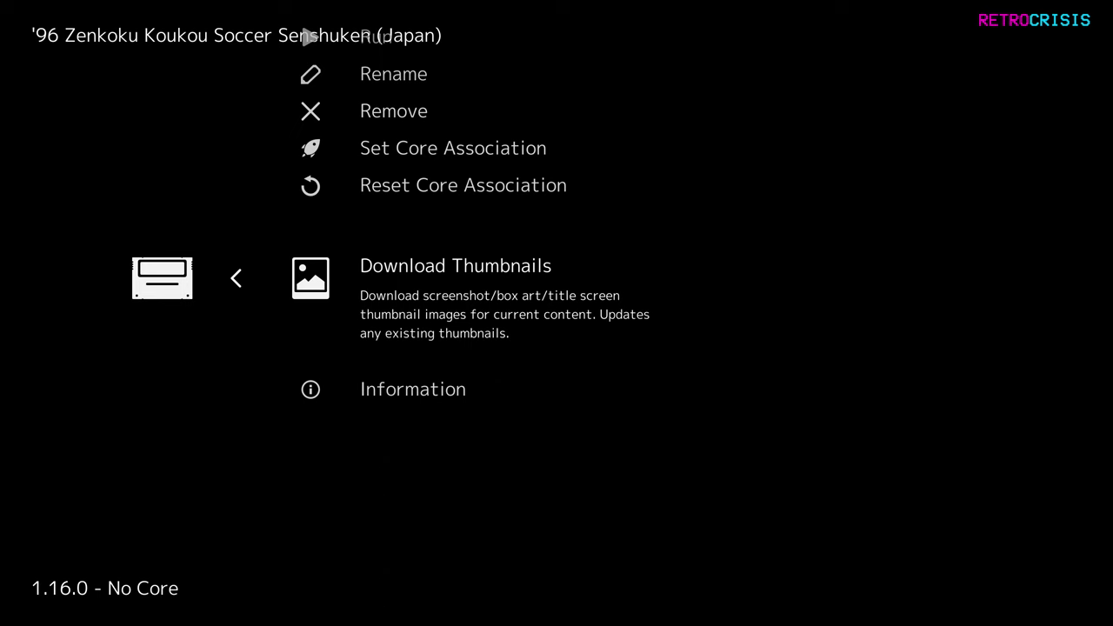
{"action": "key", "text": "Return"}
{"action": "key", "text": "BackSpace"}
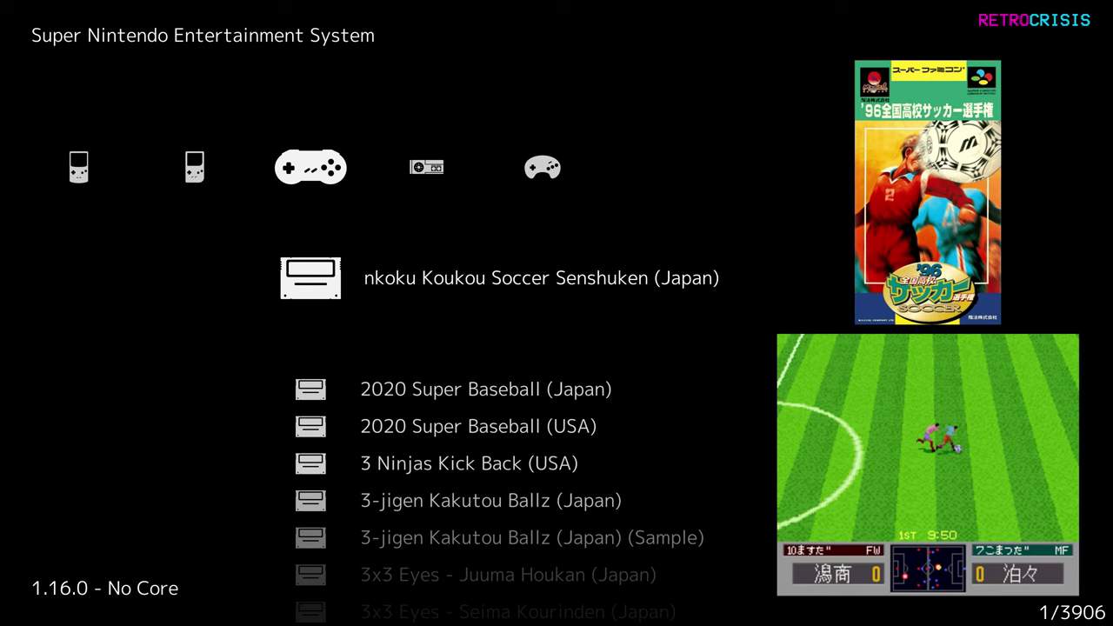
Return to the Main Menu and enter the Online Updater.
{"action": "key", "text": "Up"}
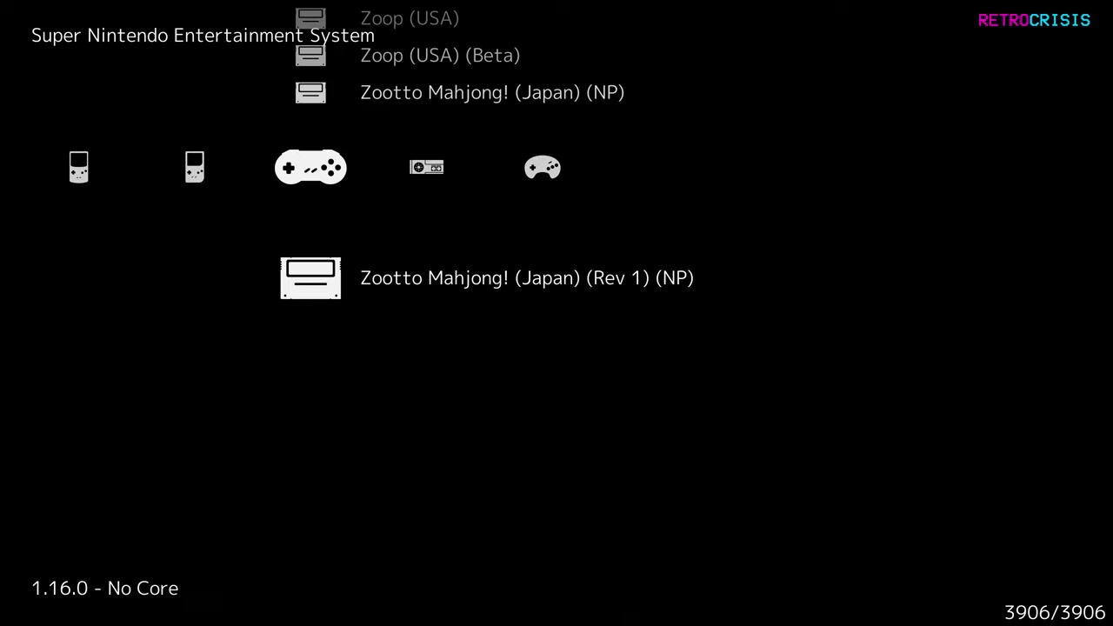
{"action": "key", "text": "Left"}
{"action": "key", "text": "Left"}
{"action": "key", "text": "Left"}
{"action": "key", "text": "Left"}
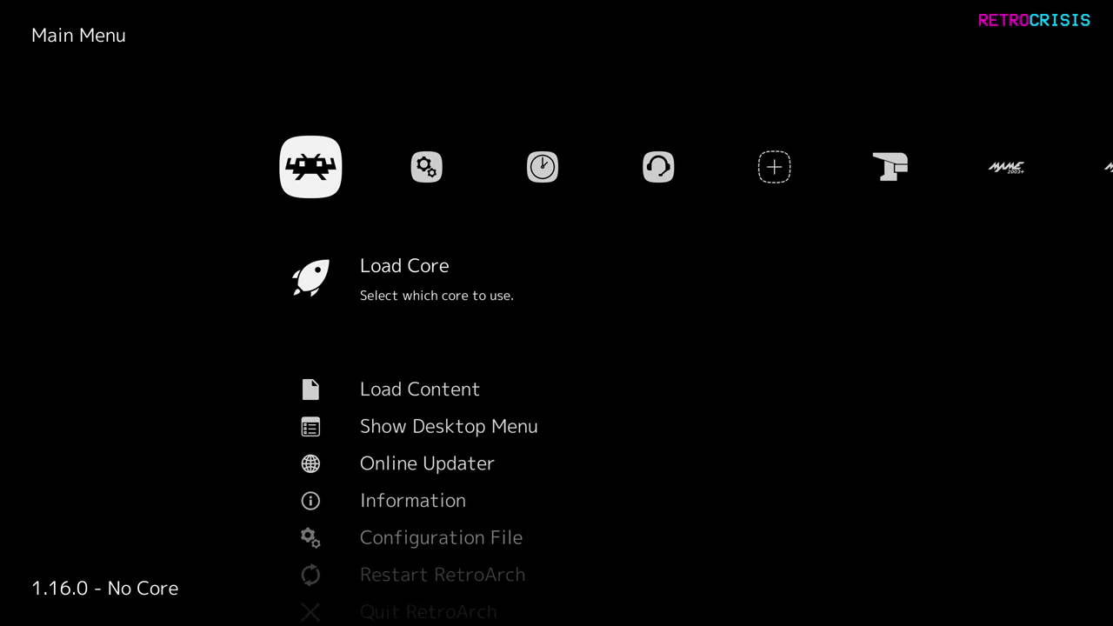
{"action": "key", "text": "Down"}
{"action": "key", "text": "Down"}
{"action": "key", "text": "Down"}
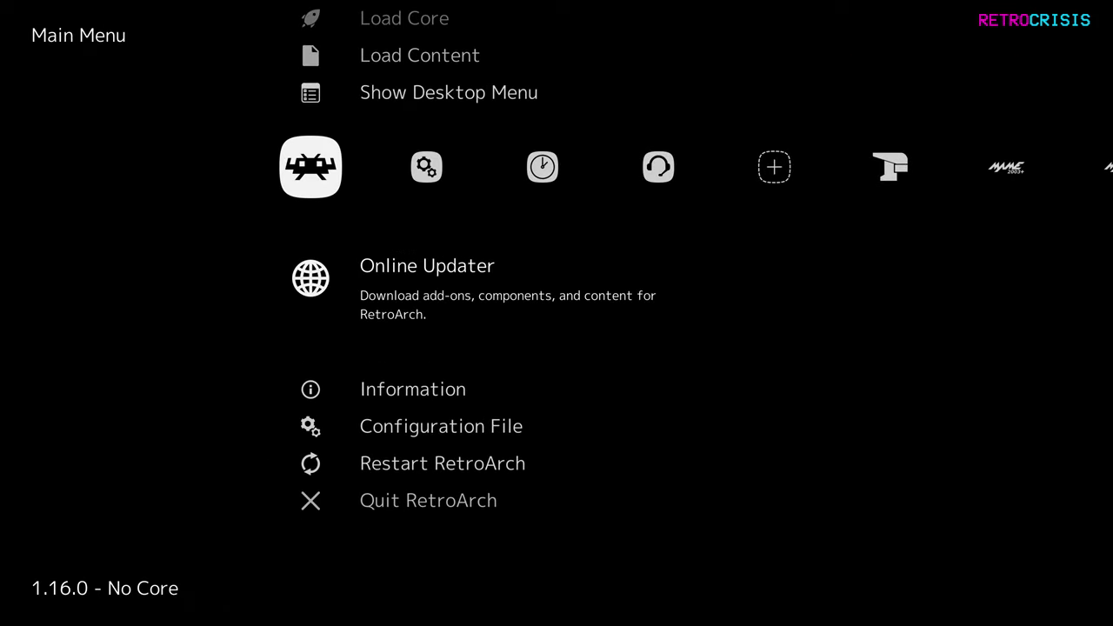
{"action": "key", "text": "Return"}
Run Playlist Thumbnails Updater for Nintendo - Super Nintendo Entertainment System, then browse games like 2020 Super Baseball.
{"action": "key", "text": "Down"}
{"action": "key", "text": "Down"}
{"action": "key", "text": "Down"}
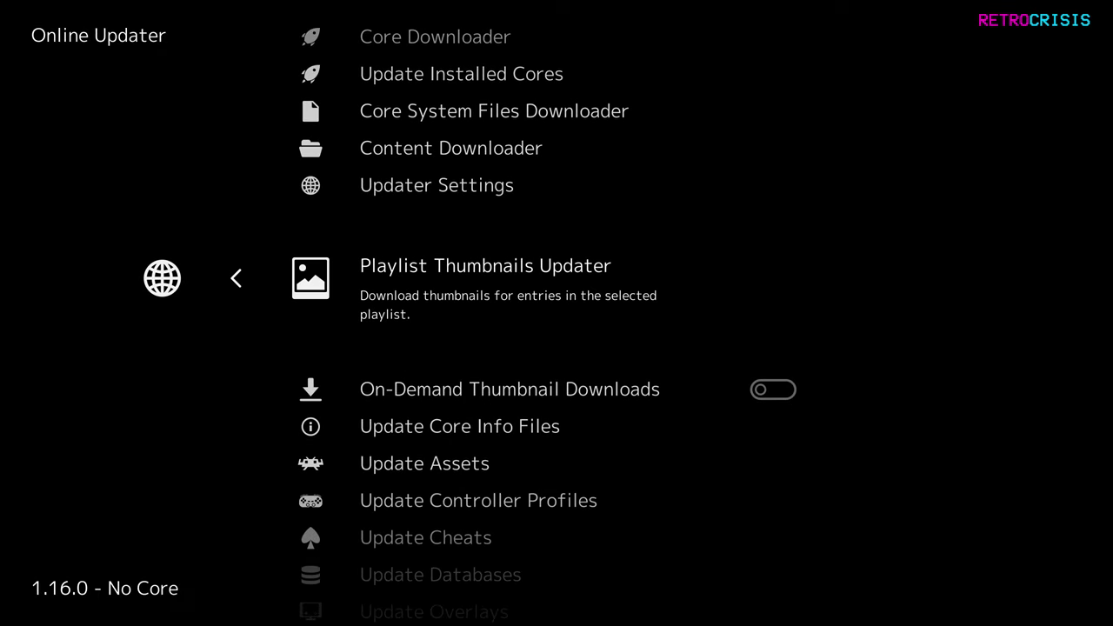
{"action": "key", "text": "Return"}
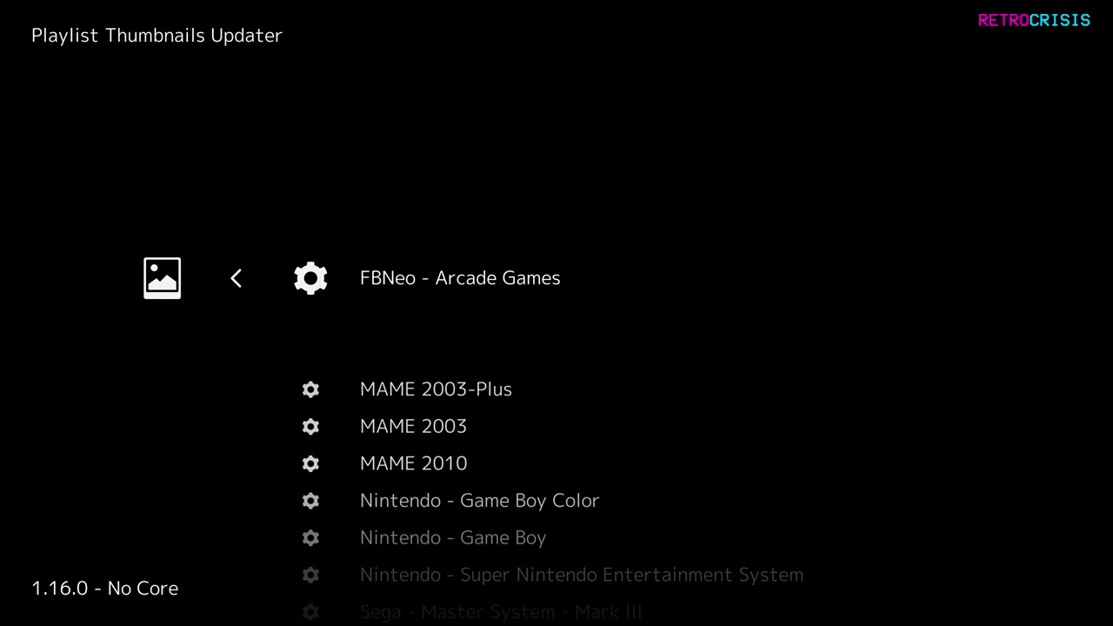
{"action": "key", "text": "Down"}
{"action": "key", "text": "Down"}
{"action": "key", "text": "Down"}
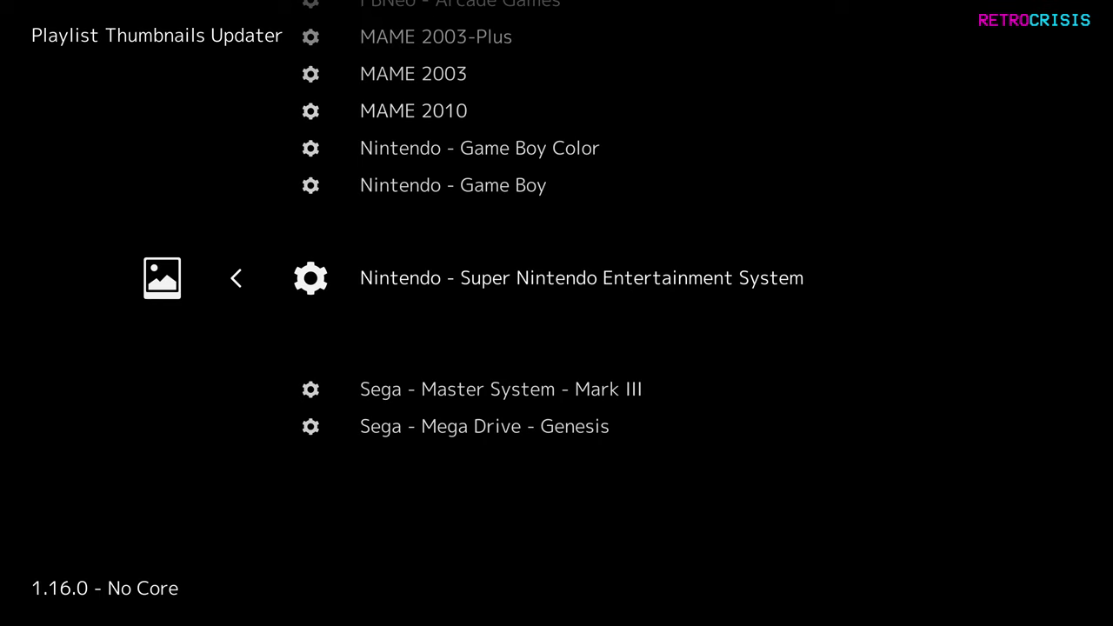
{"action": "key", "text": "Return"}
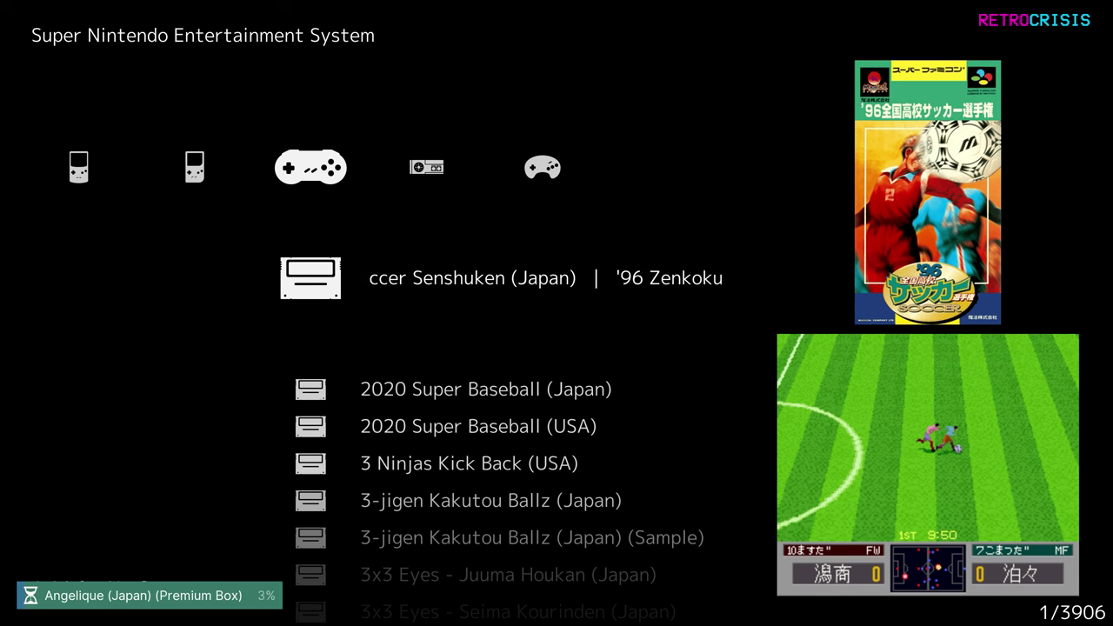
{"action": "key", "text": "Down"}
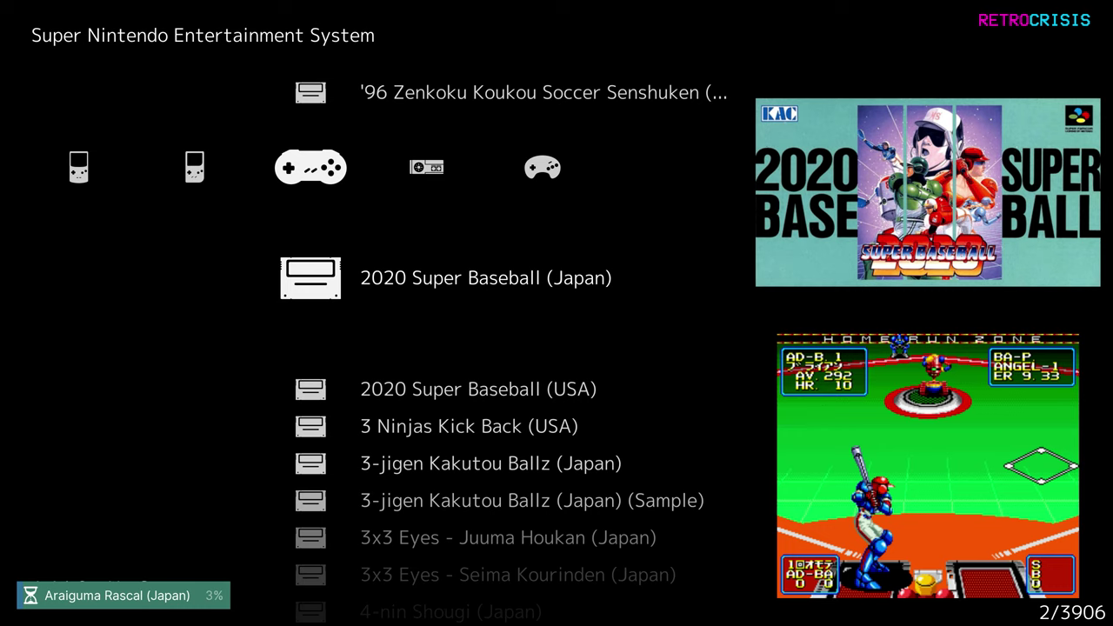
{"action": "key", "text": "Down"}
Switch On-Demand Thumbnail Downloads to ON under Main Menu > Online Updater.
{"action": "key", "text": "BackSpace"}
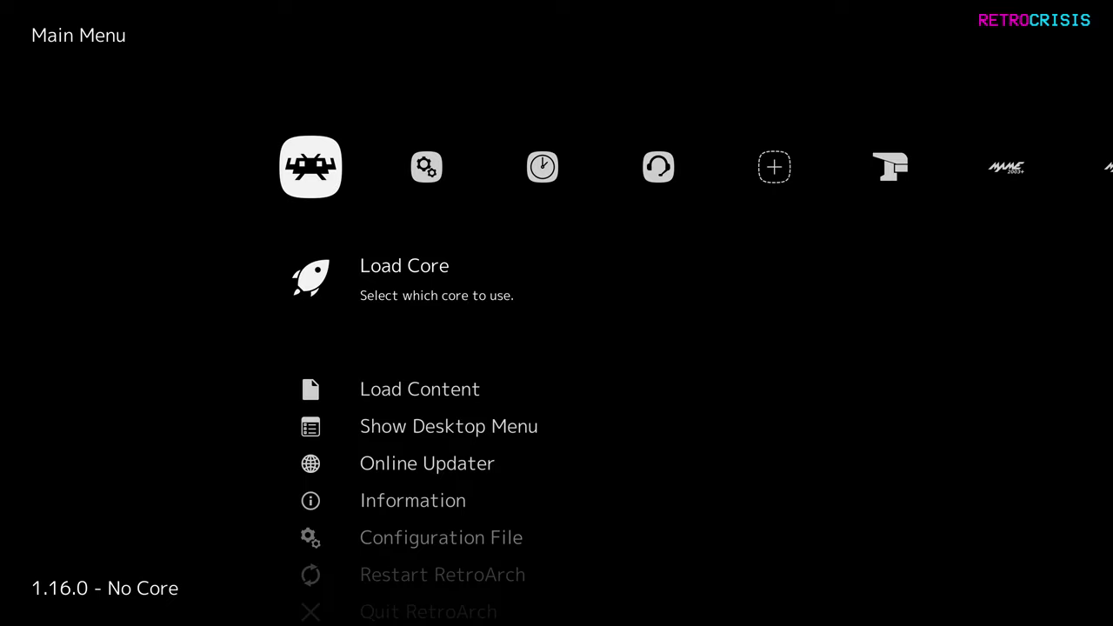
{"action": "key", "text": "Down"}
{"action": "key", "text": "Down"}
{"action": "key", "text": "Down"}
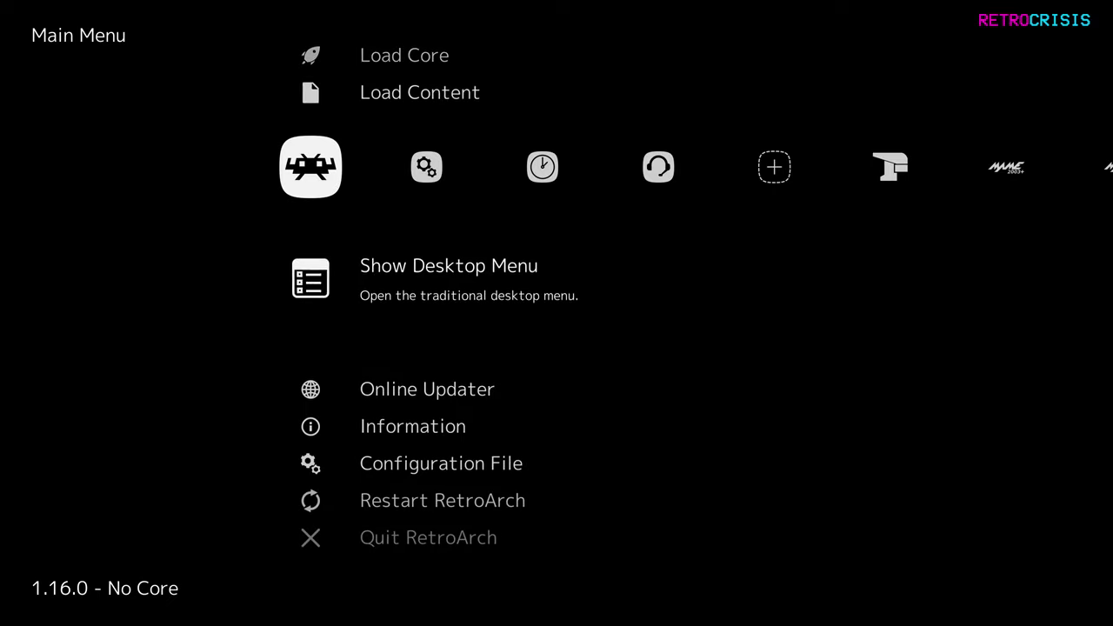
{"action": "key", "text": "Return"}
{"action": "key", "text": "Down"}
{"action": "key", "text": "Down"}
{"action": "key", "text": "Down"}
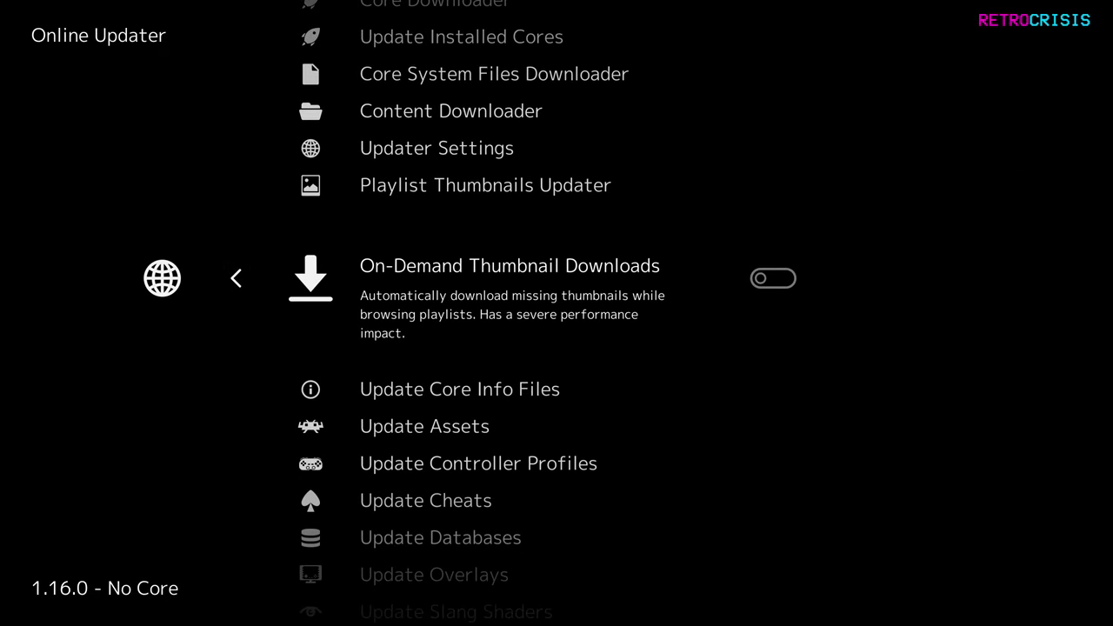
{"action": "key", "text": "Return"}
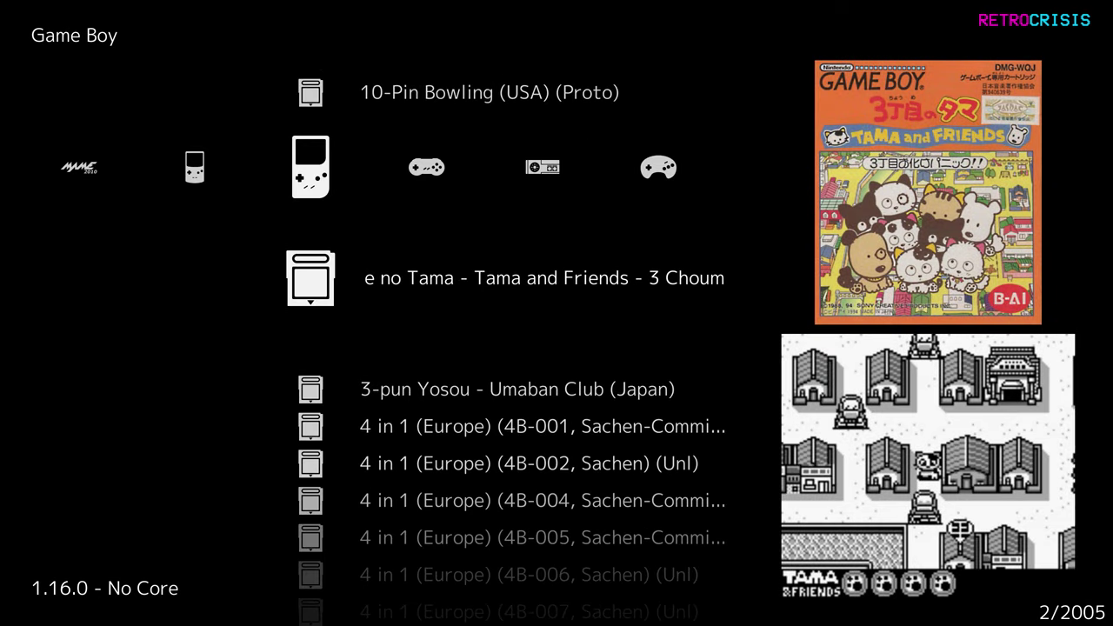
Step down the Game Boy playlist to Addams Family, The (USA), fetching thumbnails on demand.
{"action": "key", "text": "Down"}
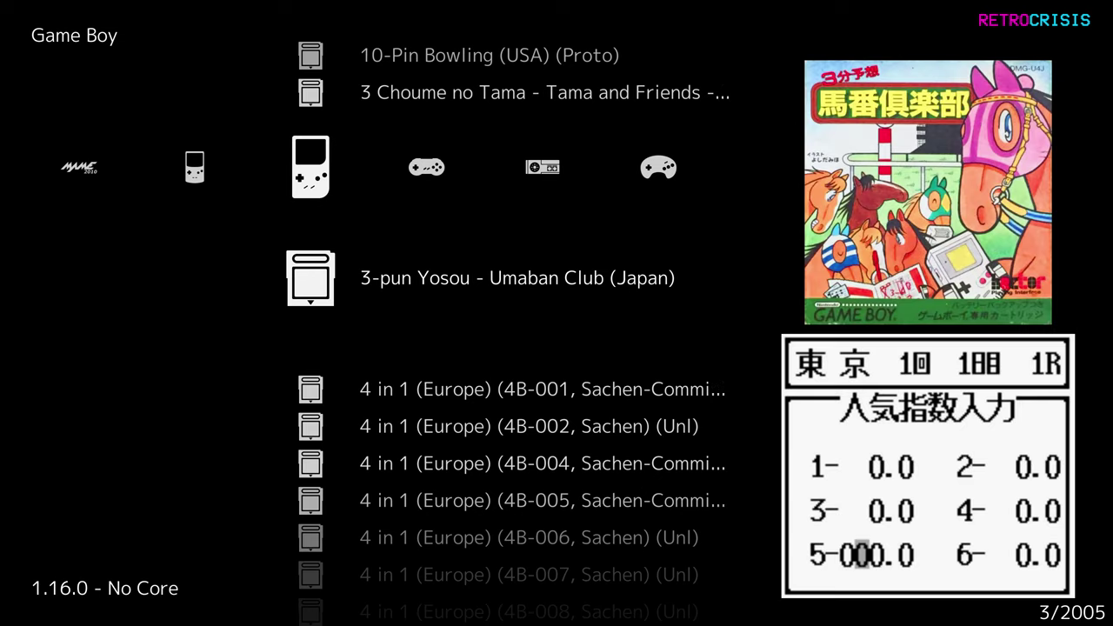
{"action": "key", "text": "Down"}
{"action": "key", "text": "Down"}
{"action": "key", "text": "Down"}
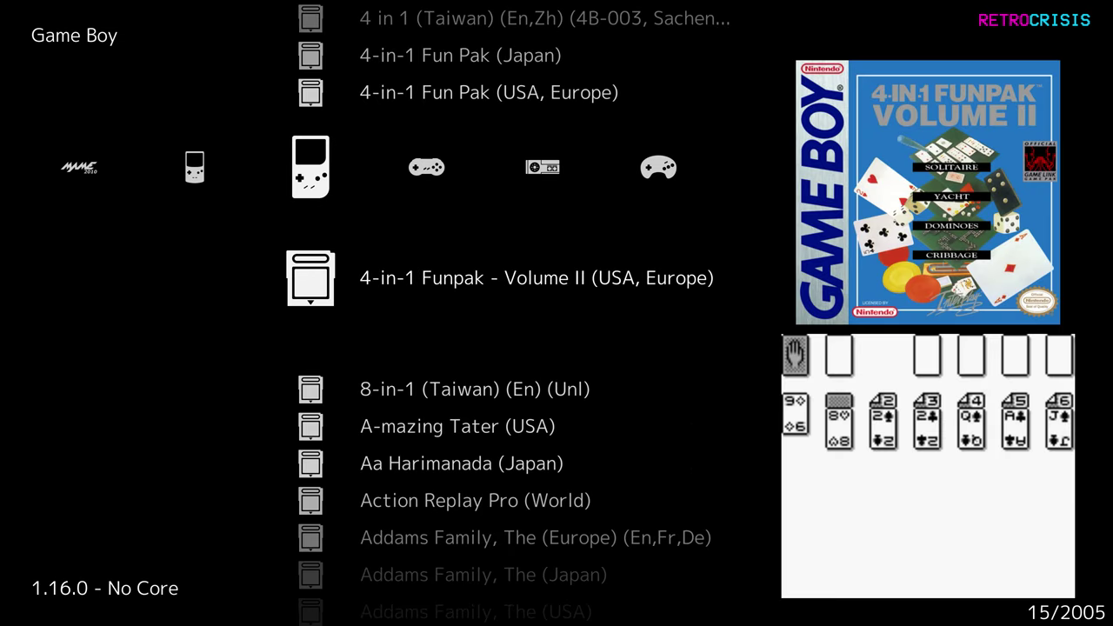
{"action": "key", "text": "Down"}
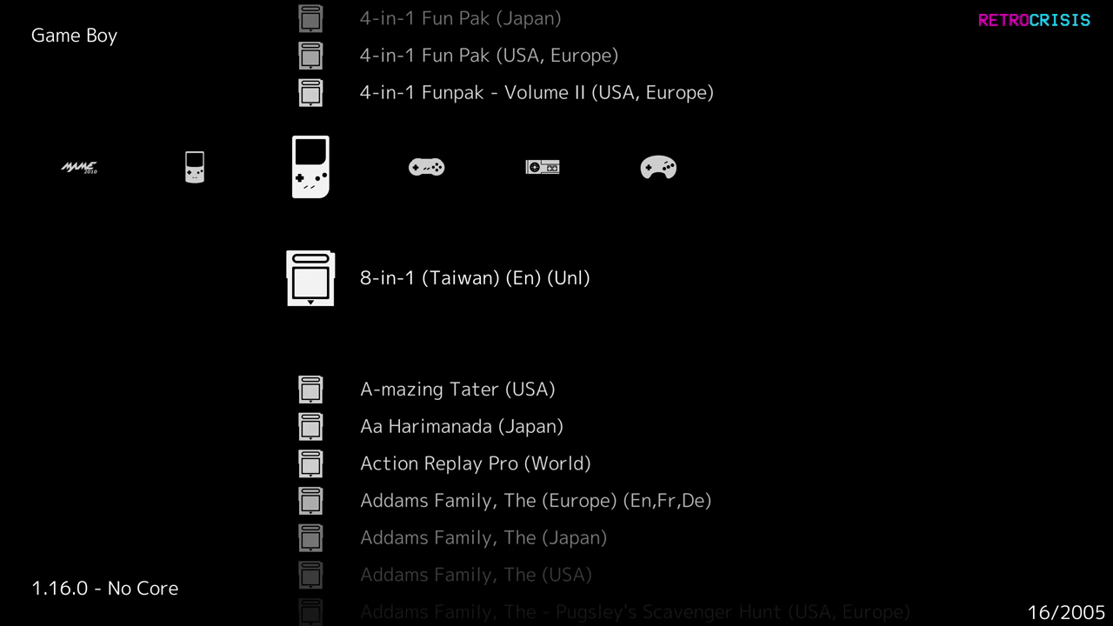
{"action": "key", "text": "Down"}
{"action": "key", "text": "Down"}
{"action": "key", "text": "Down"}
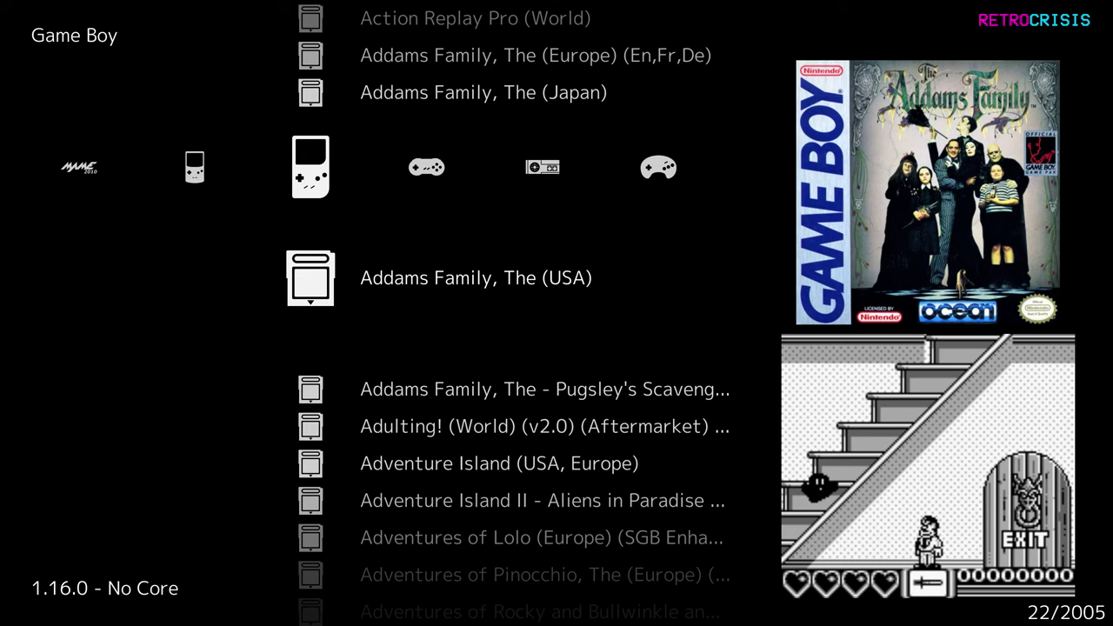